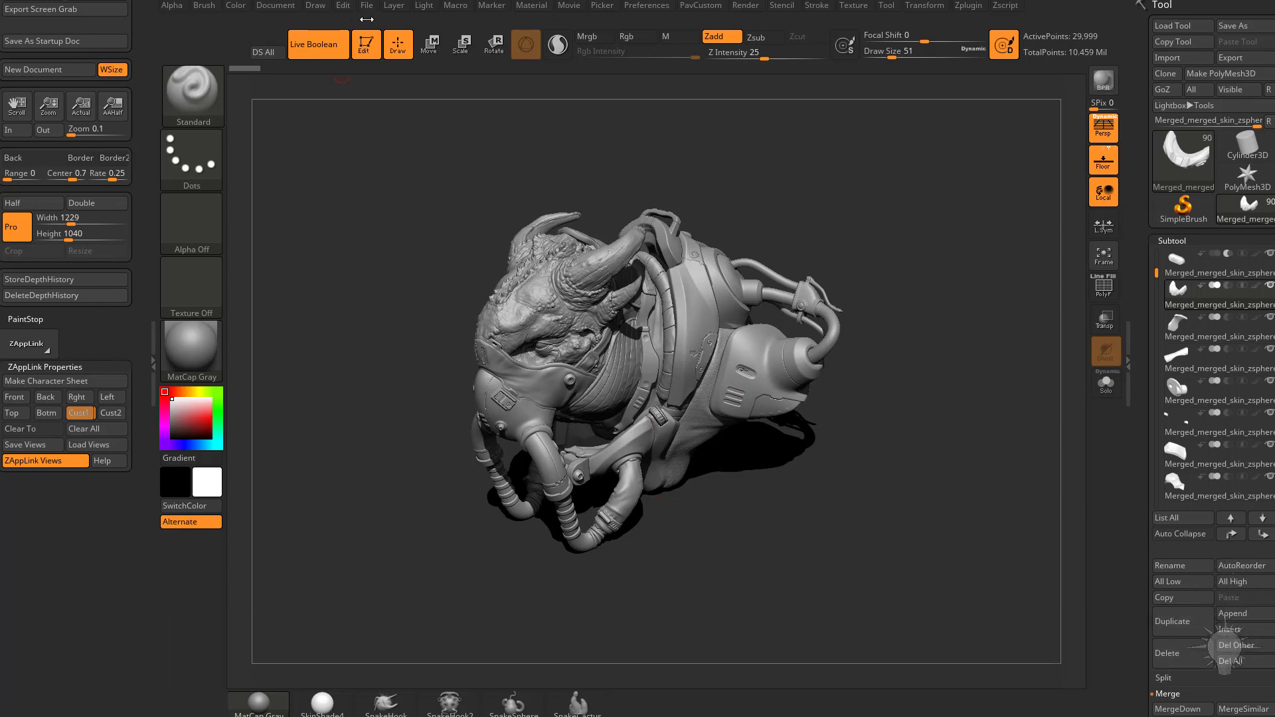
Dock the Render palette in the left tray and expand its Render Properties section.
scroll(130, 219, "up", 3)
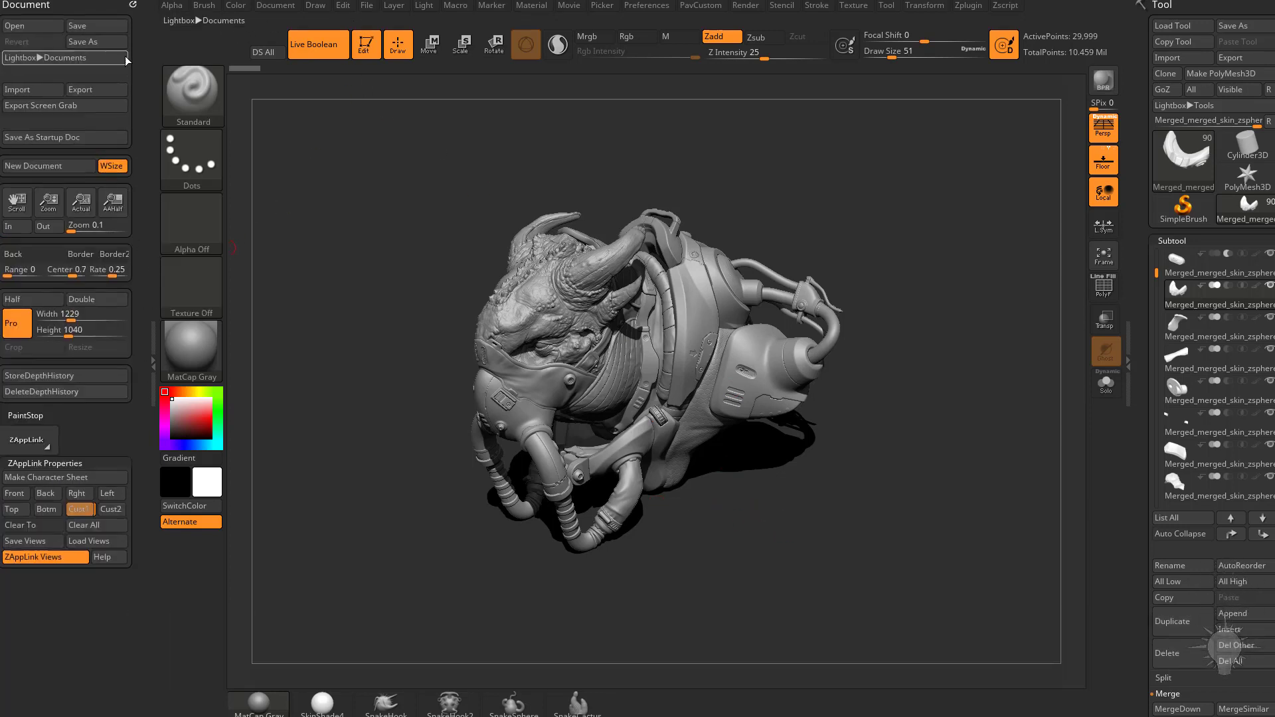
left_click(128, 5)
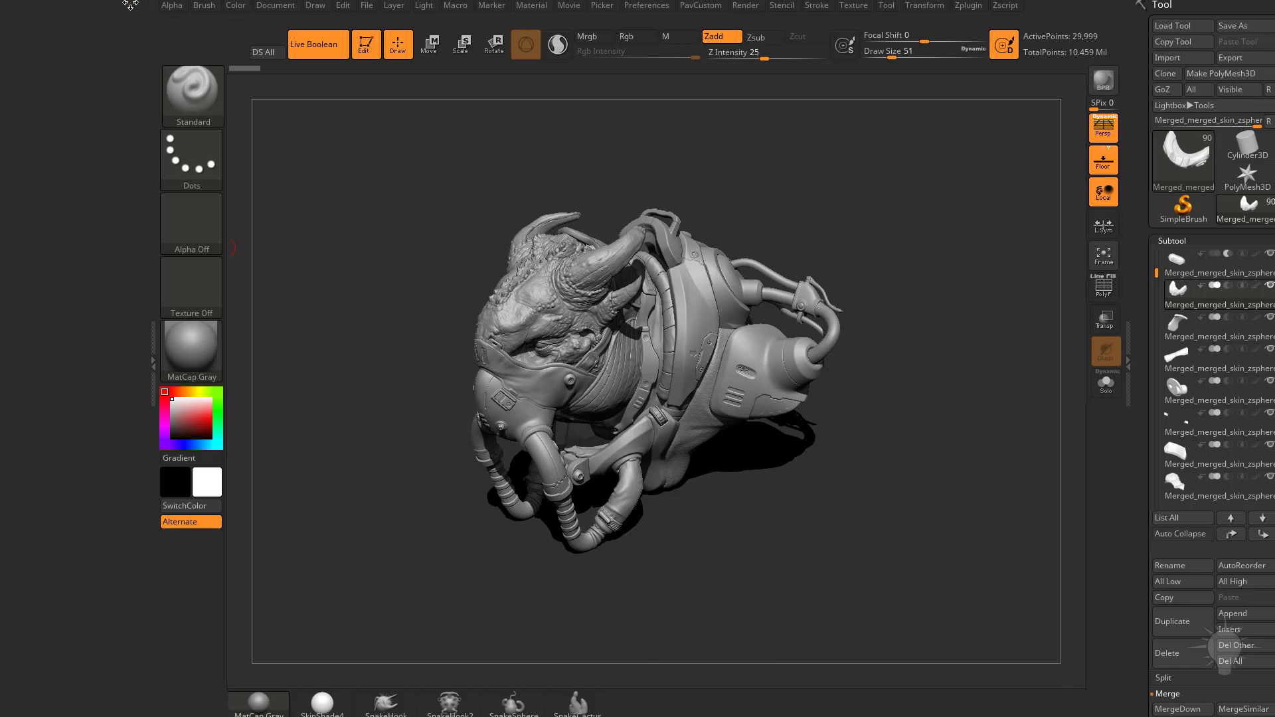
left_click(745, 6)
left_click_drag(740, 22, 51, 120)
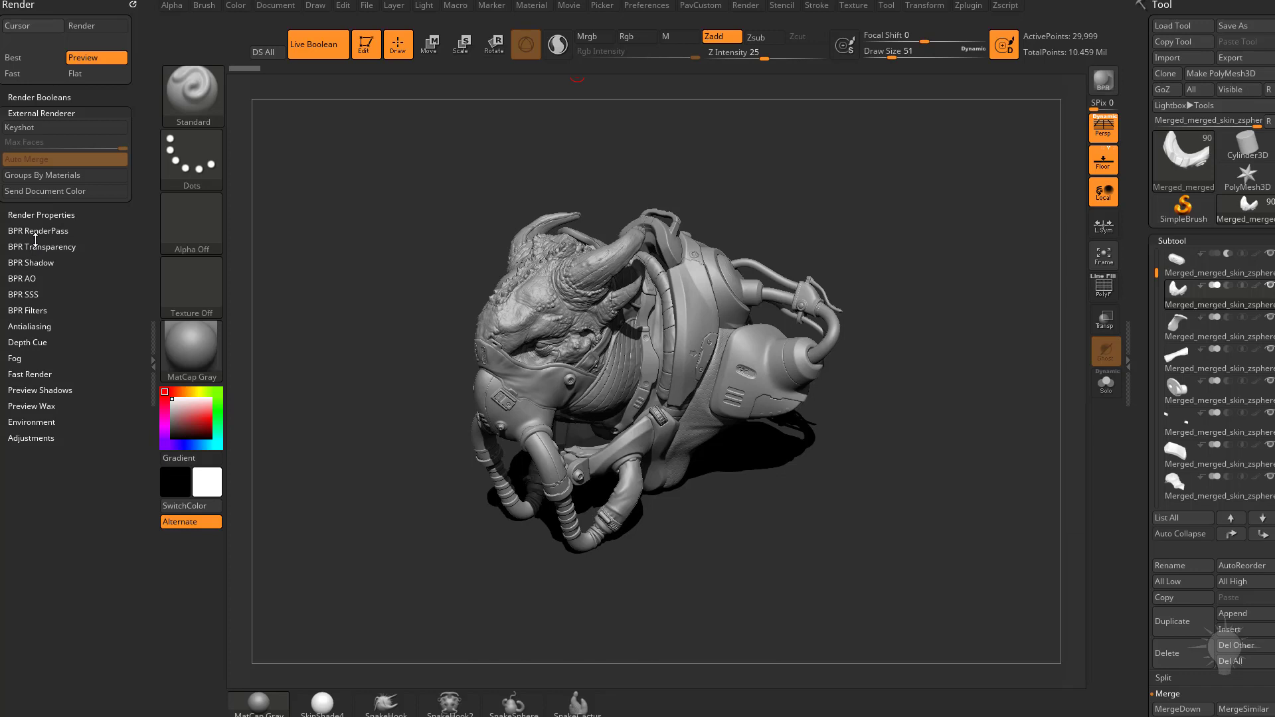
left_click(40, 214)
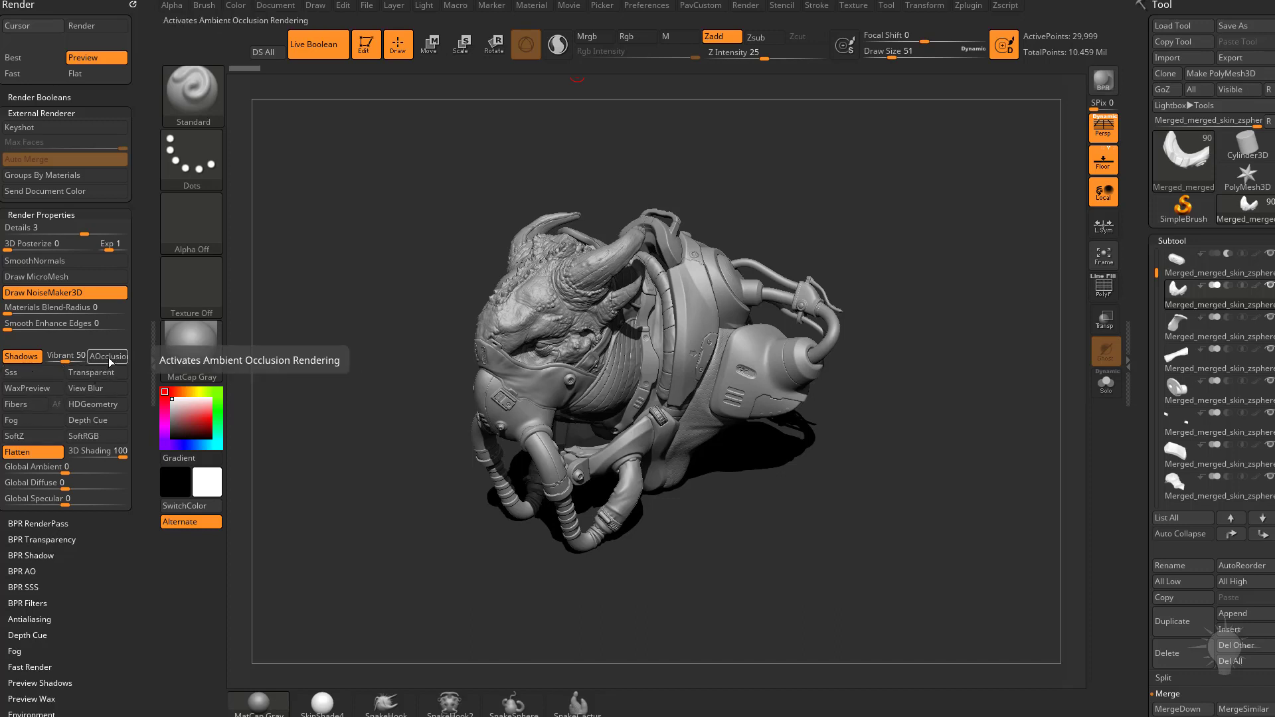
Expand the BPR Shadow and BPR AO subpalettes in the Render palette.
left_click(35, 551)
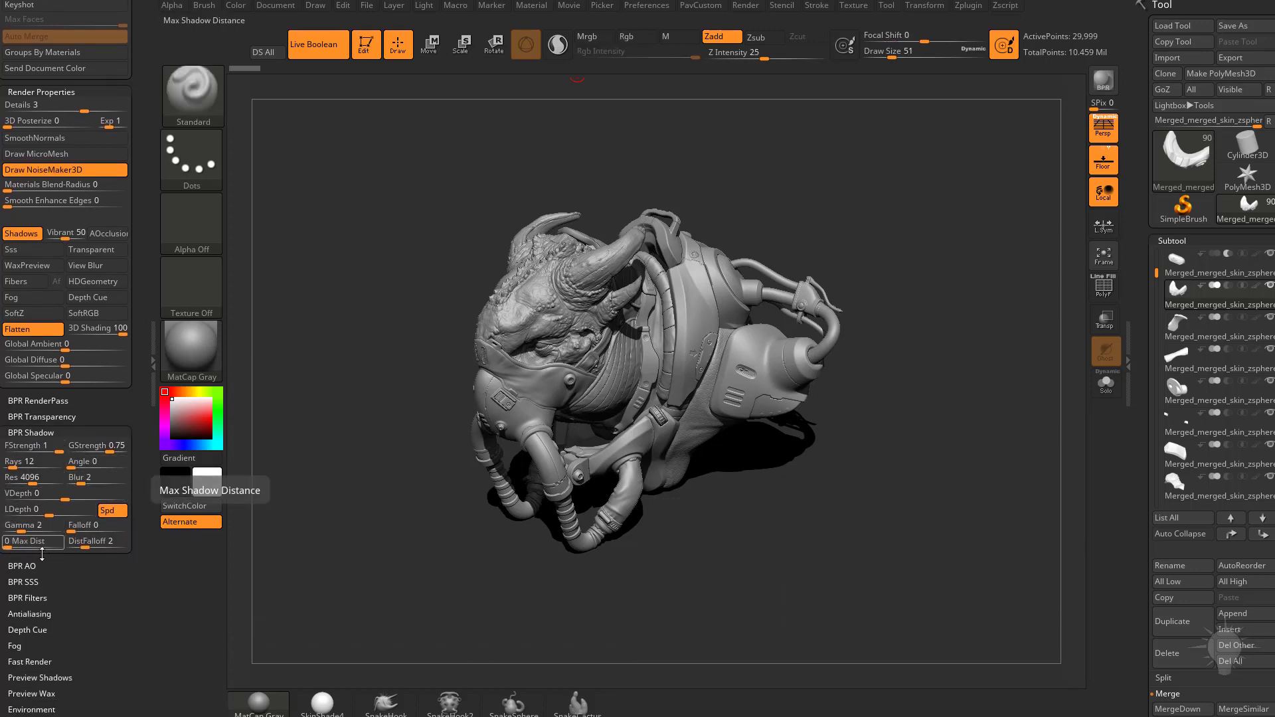
left_click(33, 566)
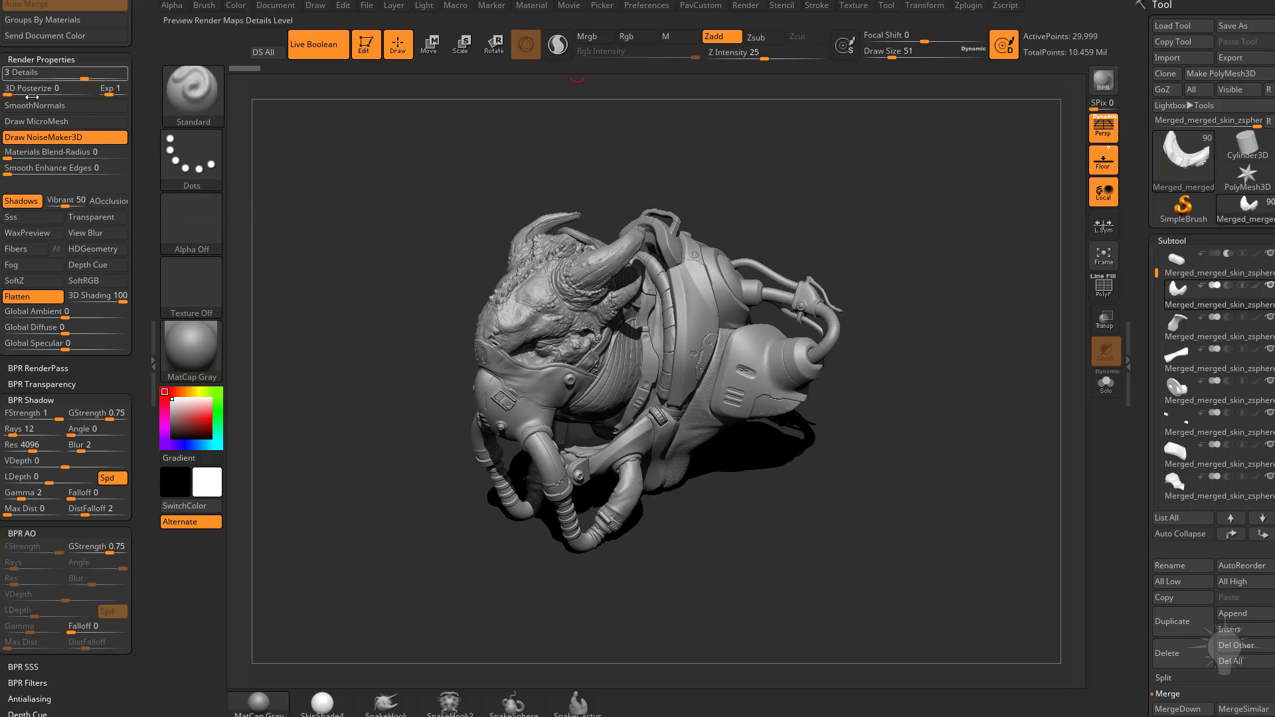
Enable AOcclusion with an AO Gamma of 5 and run a BPR render.
left_click(115, 204)
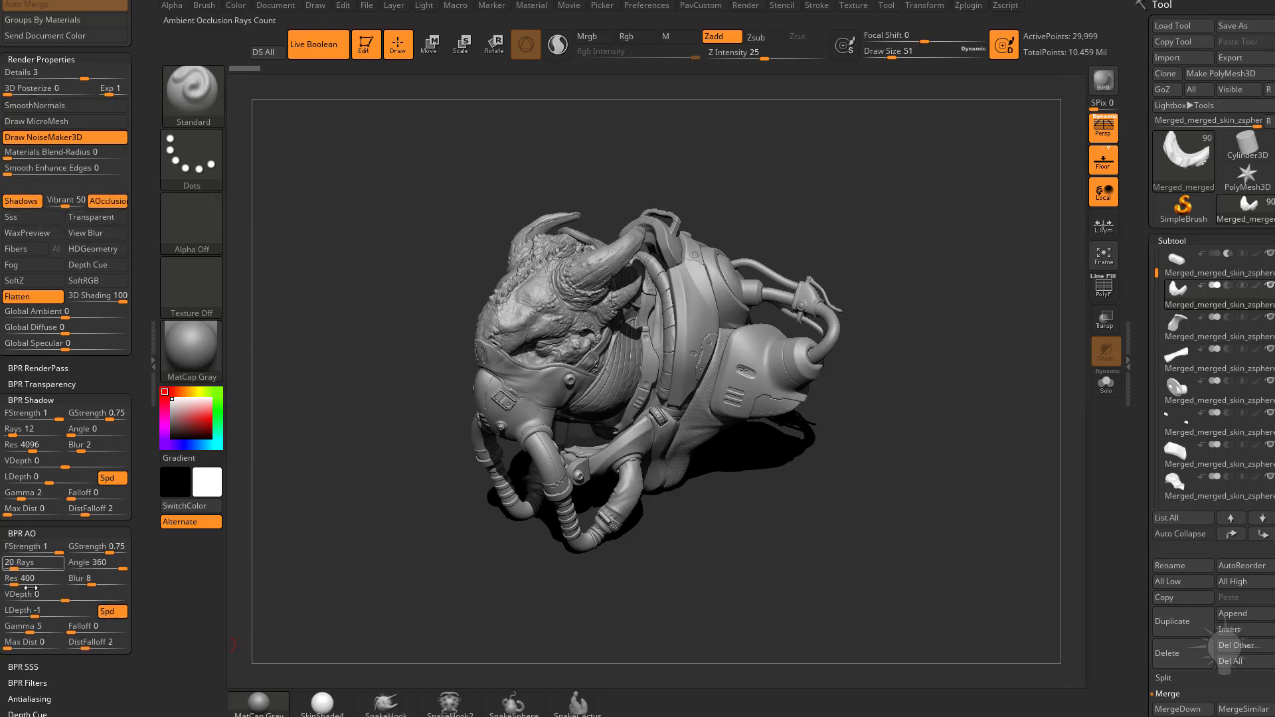
key("Return")
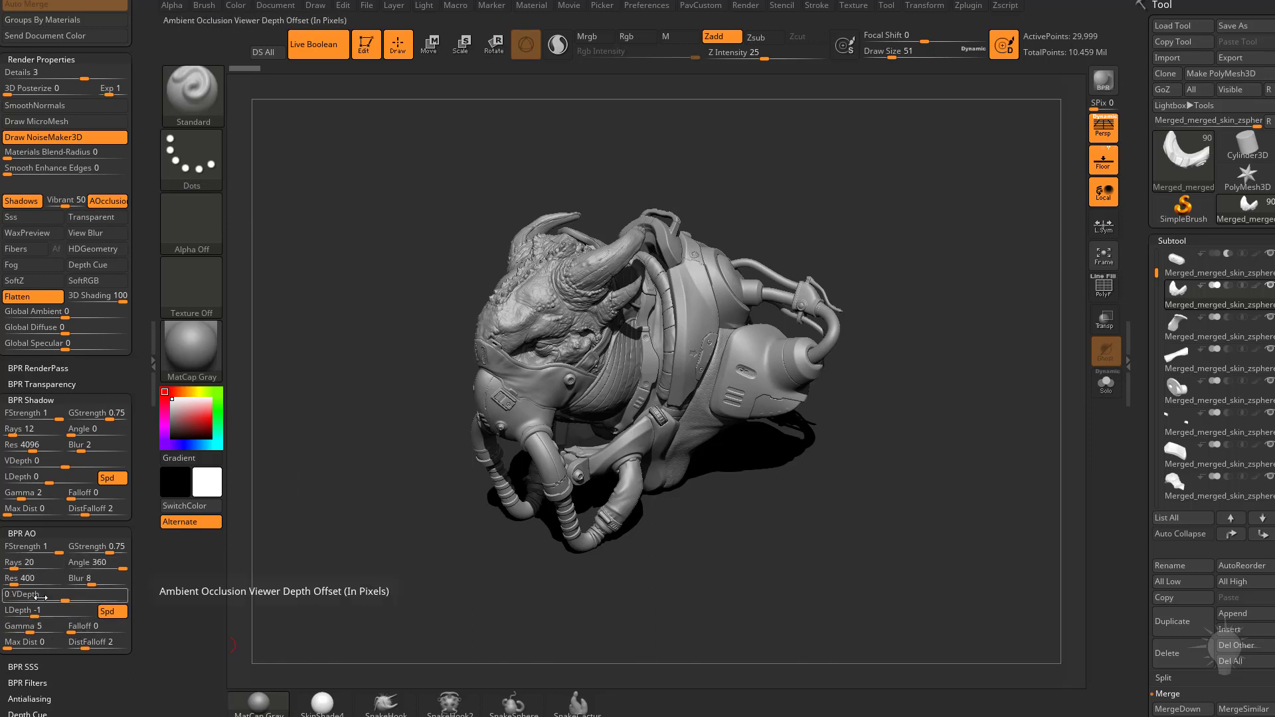
left_click(1099, 84)
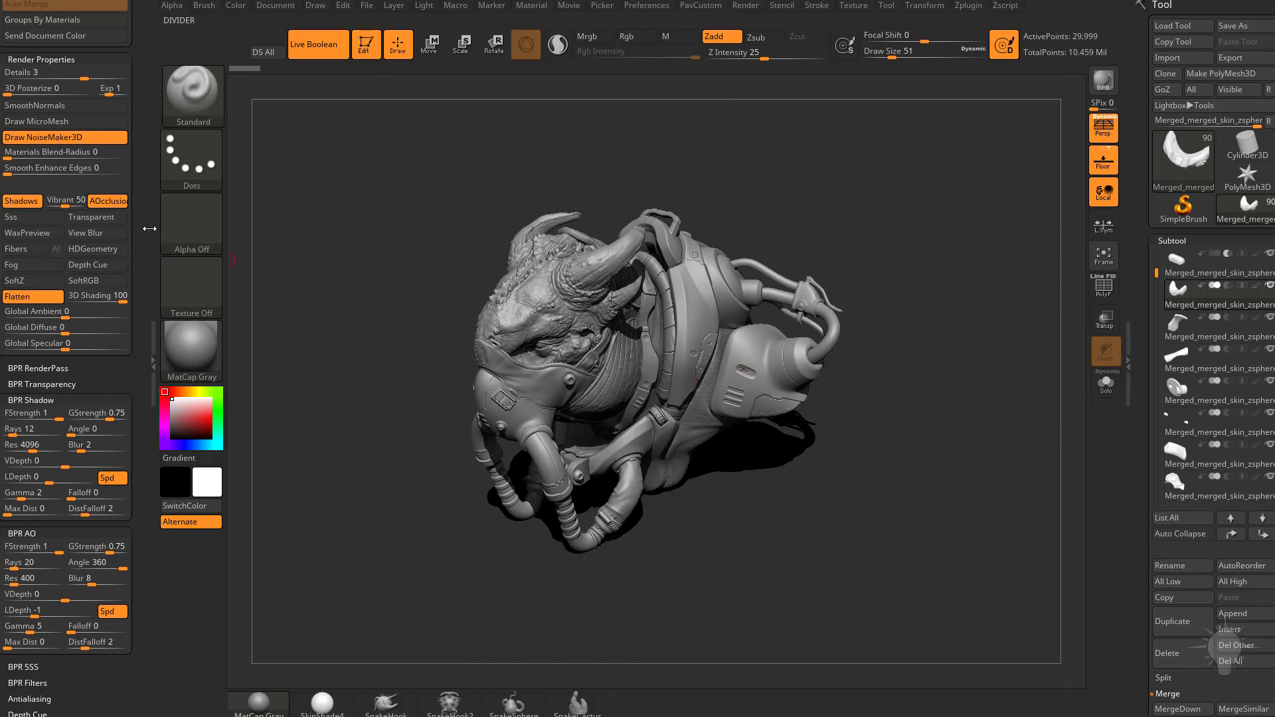
Expand BPR RenderPass to preview the Shaded, Depth, Shadow and AO maps.
scroll(85, 182, "up", 5)
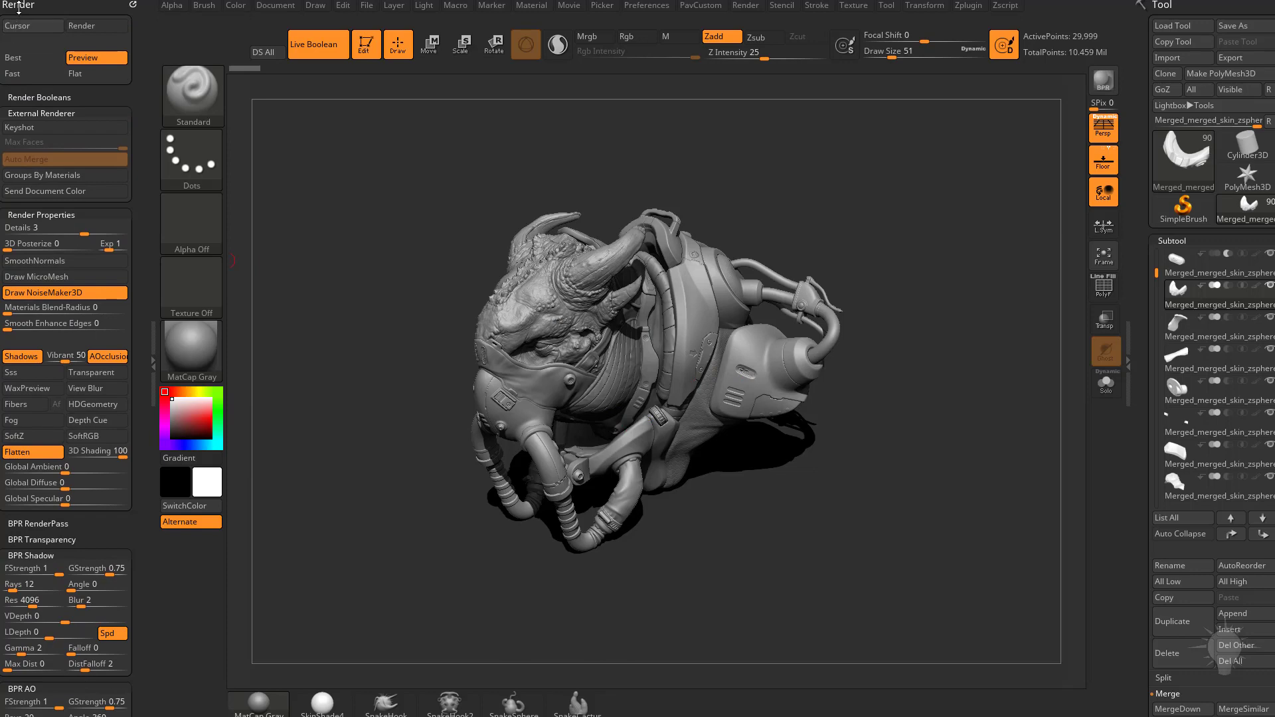
left_click(126, 524)
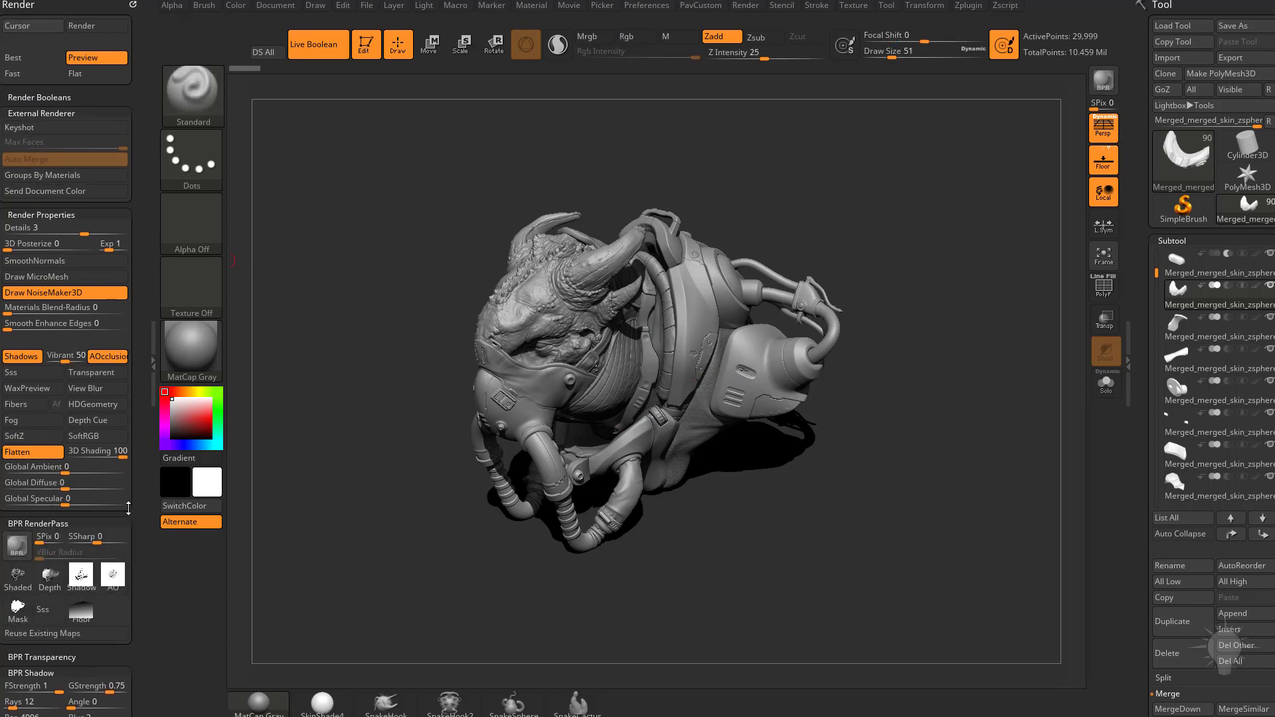
scroll(128, 508, "down", 8)
mouse_move(18, 339)
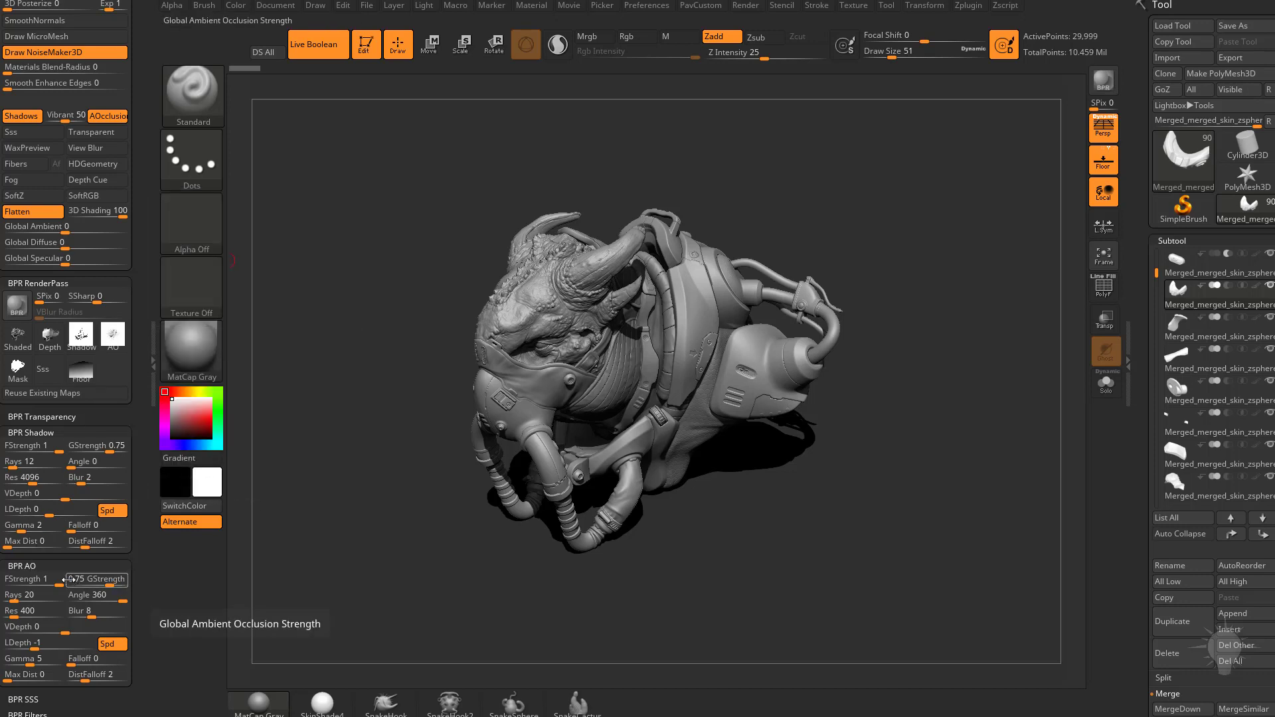
Set BPR AO Blur to 2 and re-render with Shift+R.
left_click(91, 614)
type("2")
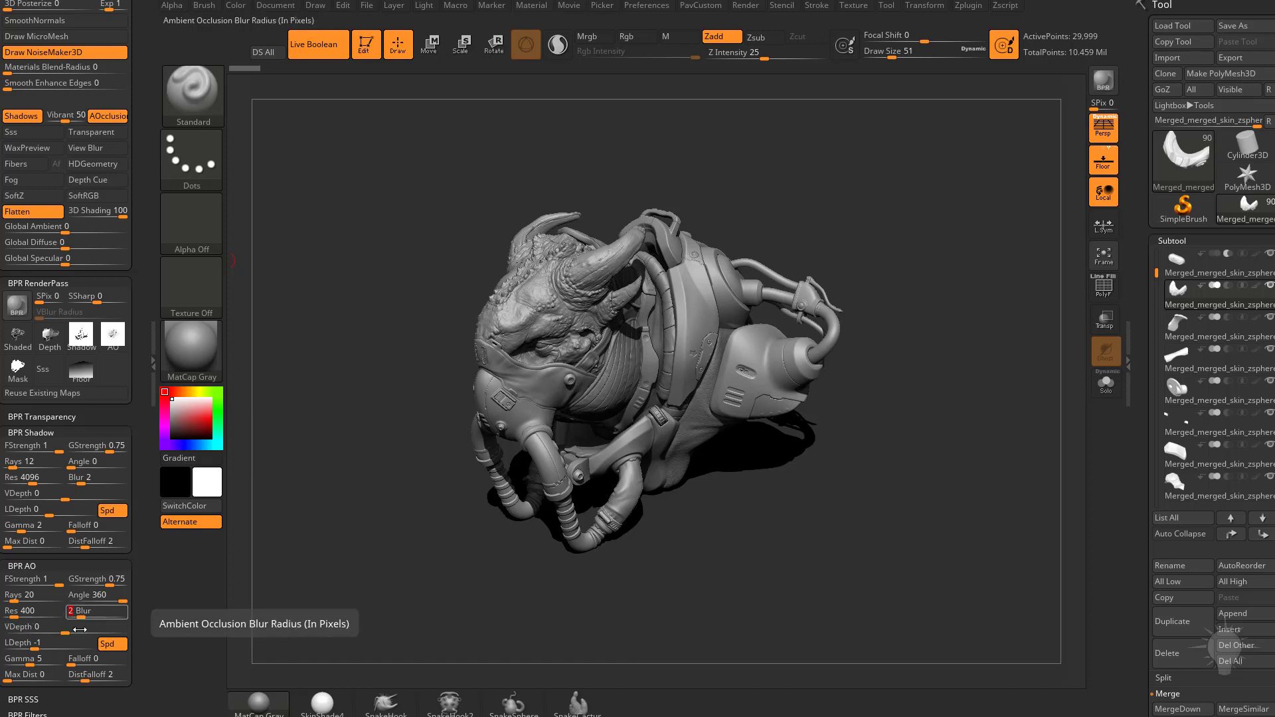
key("Return")
key("shift+r")
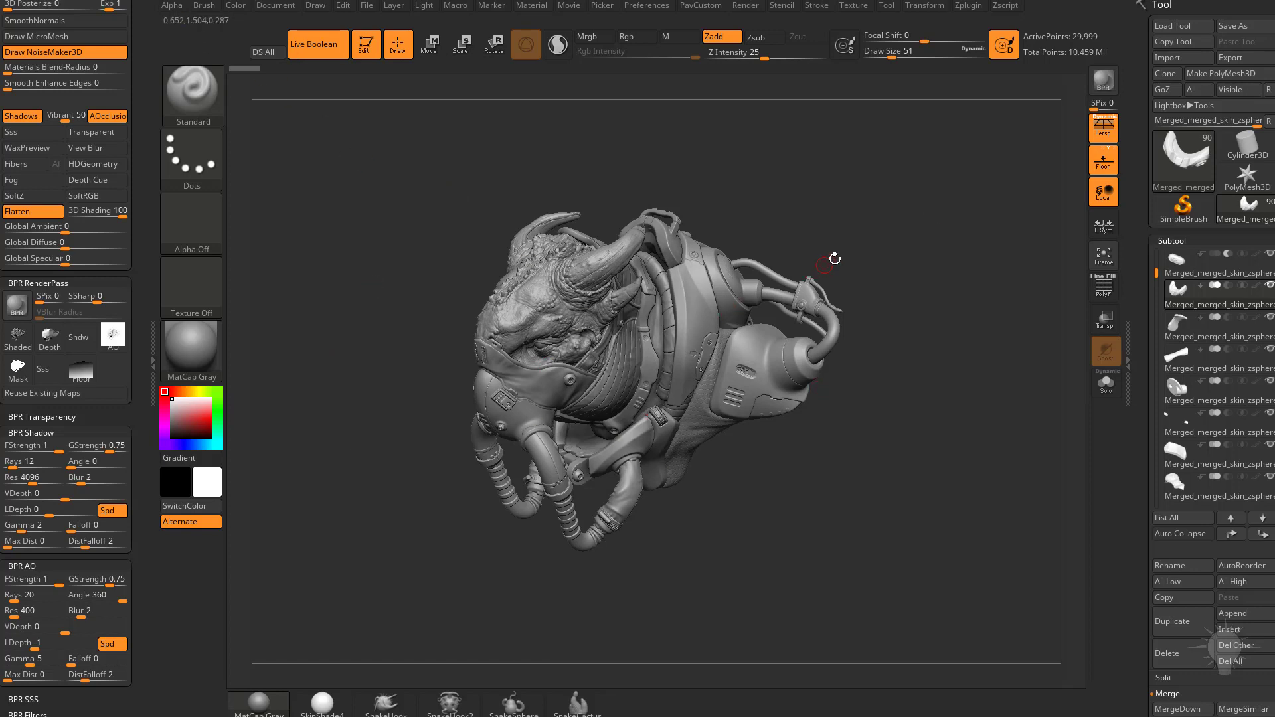
Restore the stored camera angle from the Movie TimeLine and run a BPR render.
left_click_drag(868, 245, 942, 279)
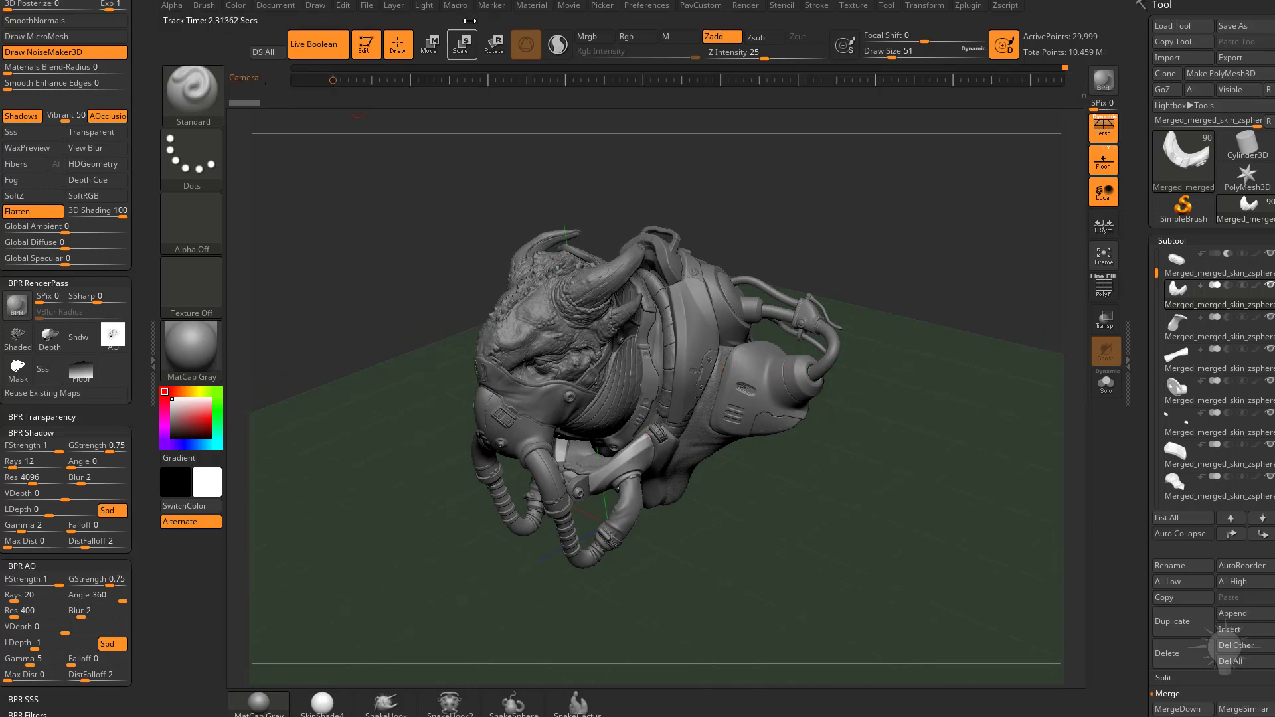
left_click(526, 6)
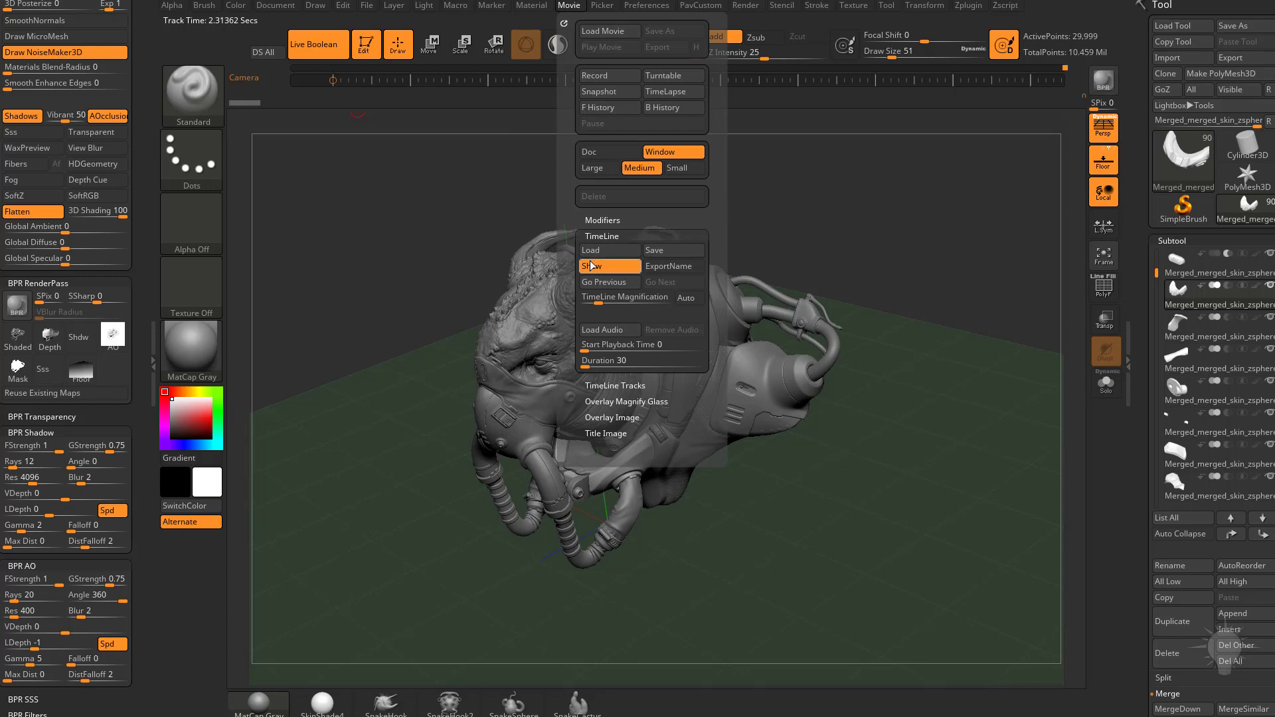
key("shift+r")
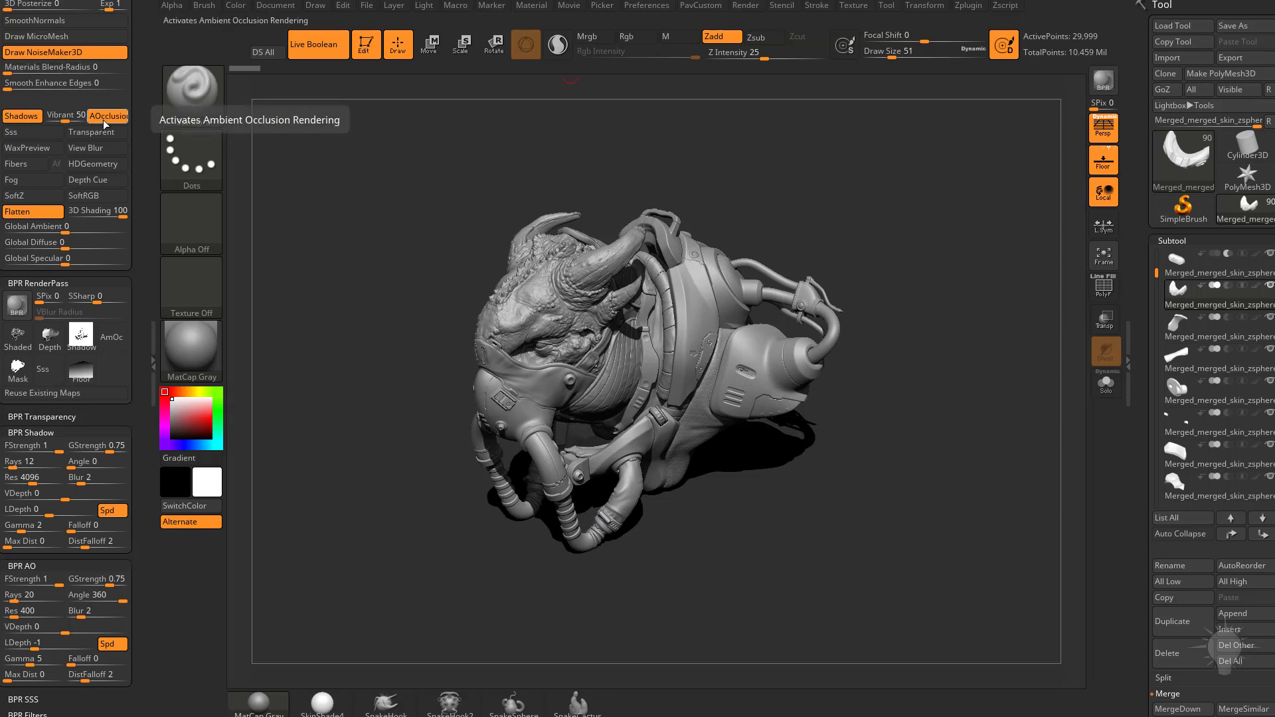
Apply Green Metallic and BPR-render the creature from two angles.
left_click(197, 369)
left_click(552, 579)
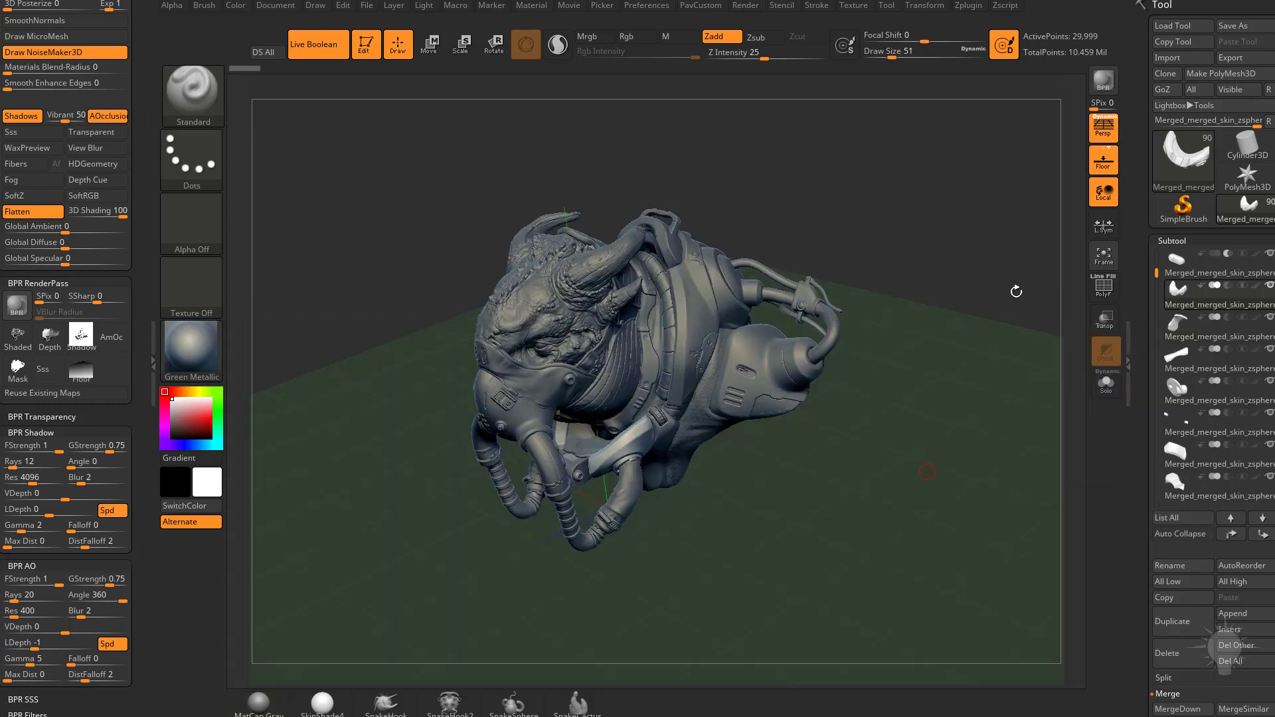
key("shift+r")
left_click(593, 117)
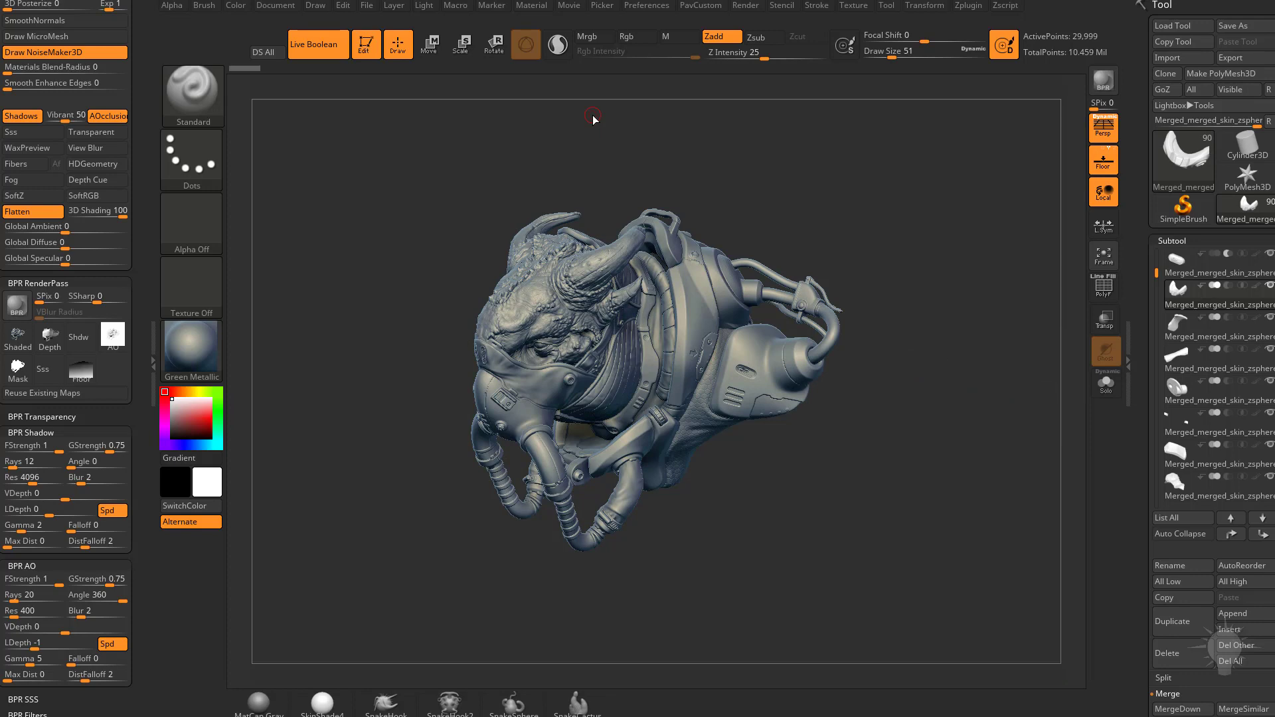
left_click_drag(957, 162, 1068, 133)
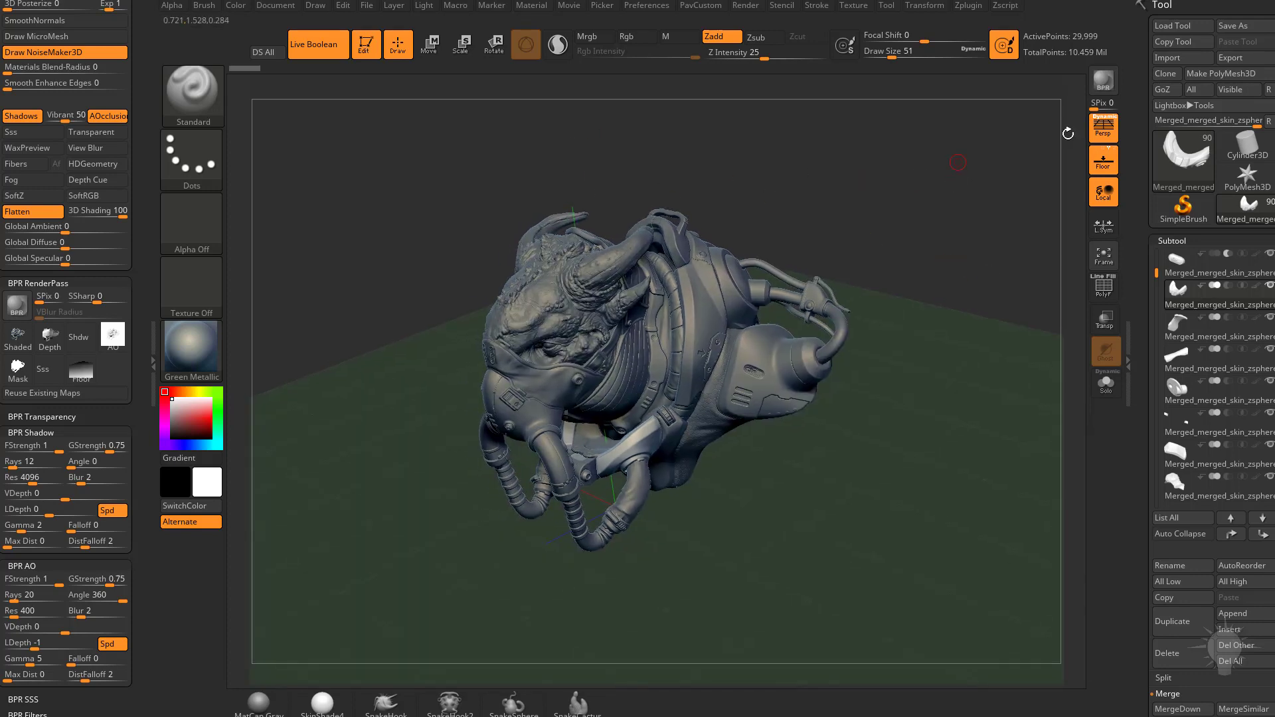
key("shift+r")
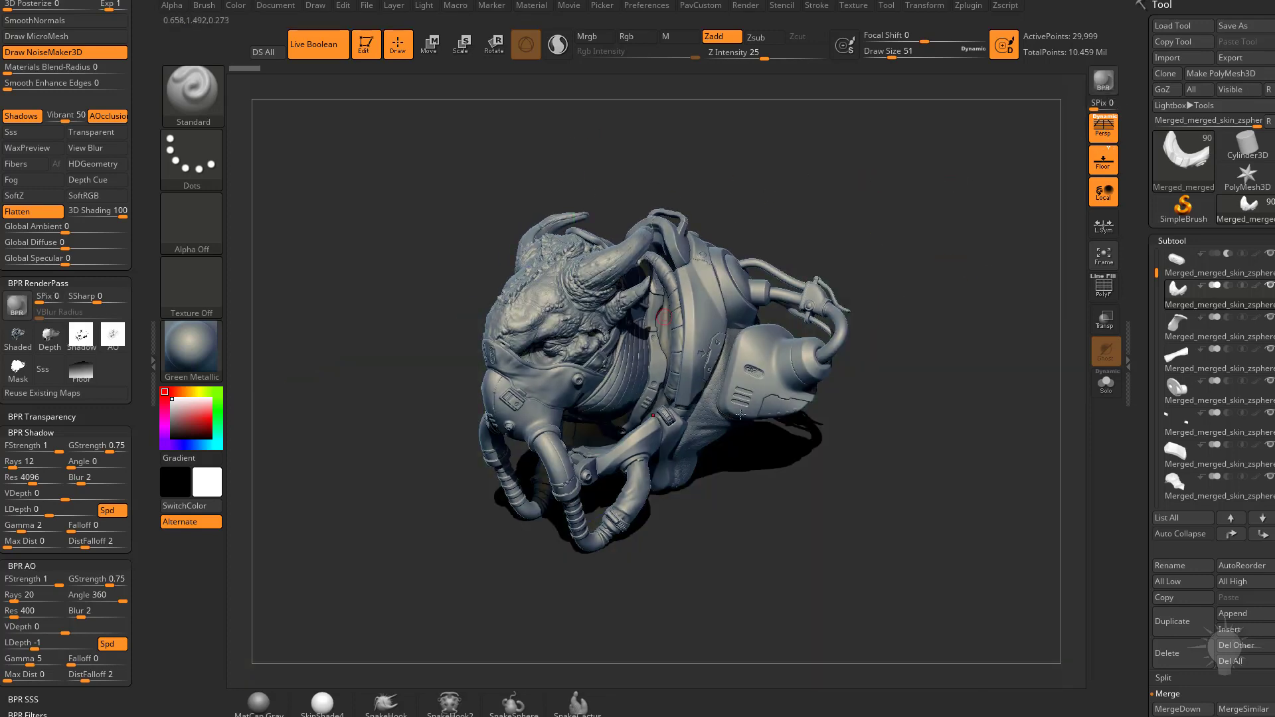
Switch the creature to BasicMaterial and BPR-render it.
left_click(191, 349)
left_click(337, 577)
left_click(936, 206)
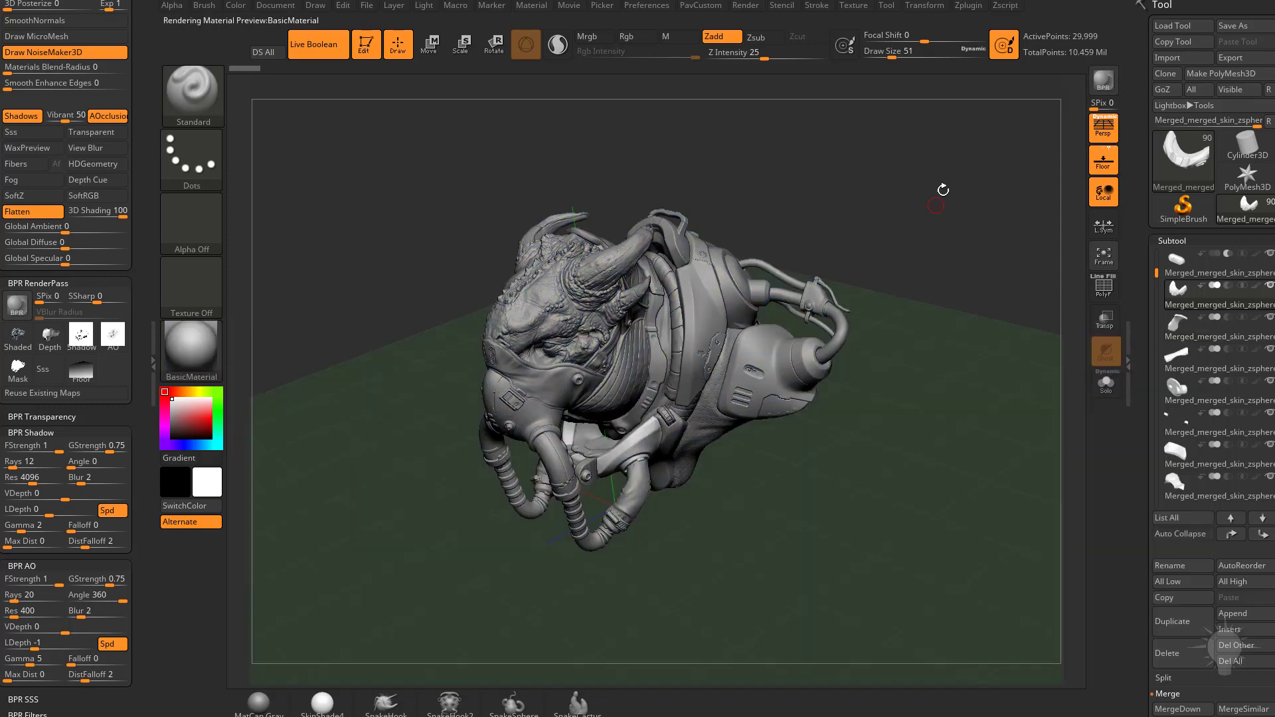
key("shift+r")
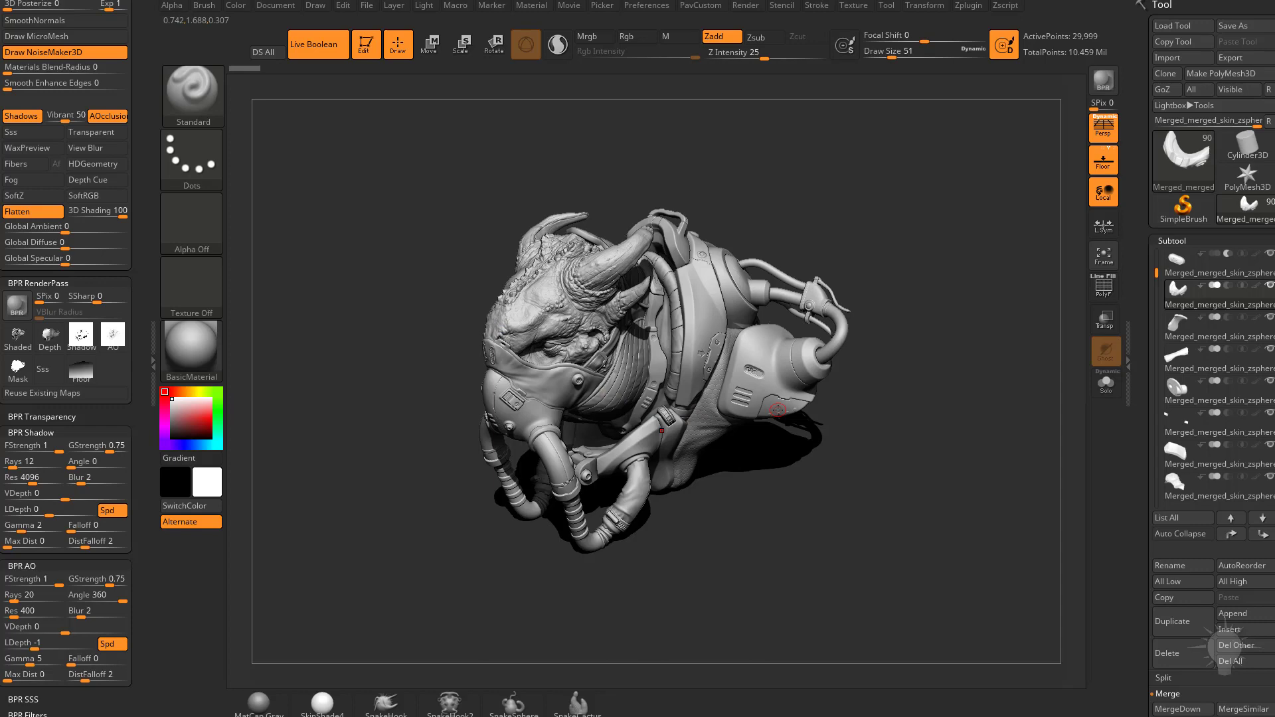
left_click(191, 349)
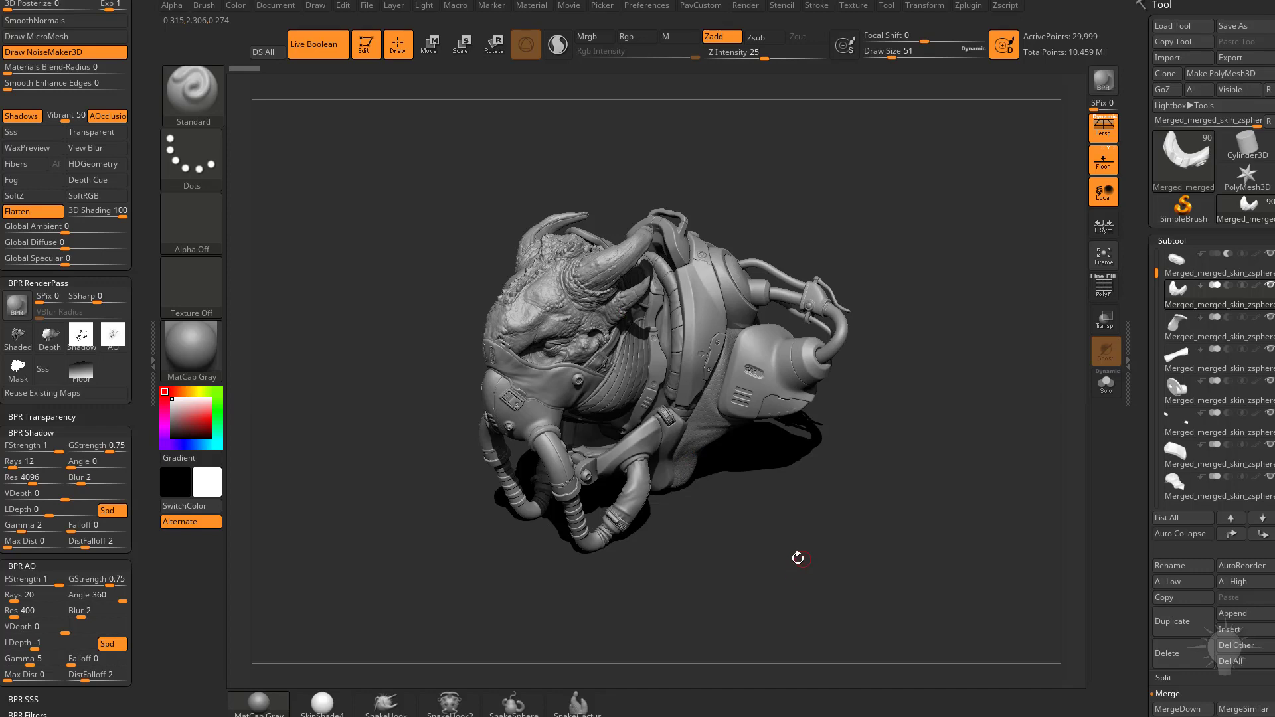
Apply MatCap Gray, orbit to a new angle and BPR-render shadow and AO passes.
left_click(199, 351)
left_click(267, 361)
left_click_drag(942, 313, 980, 256)
key("shift+r")
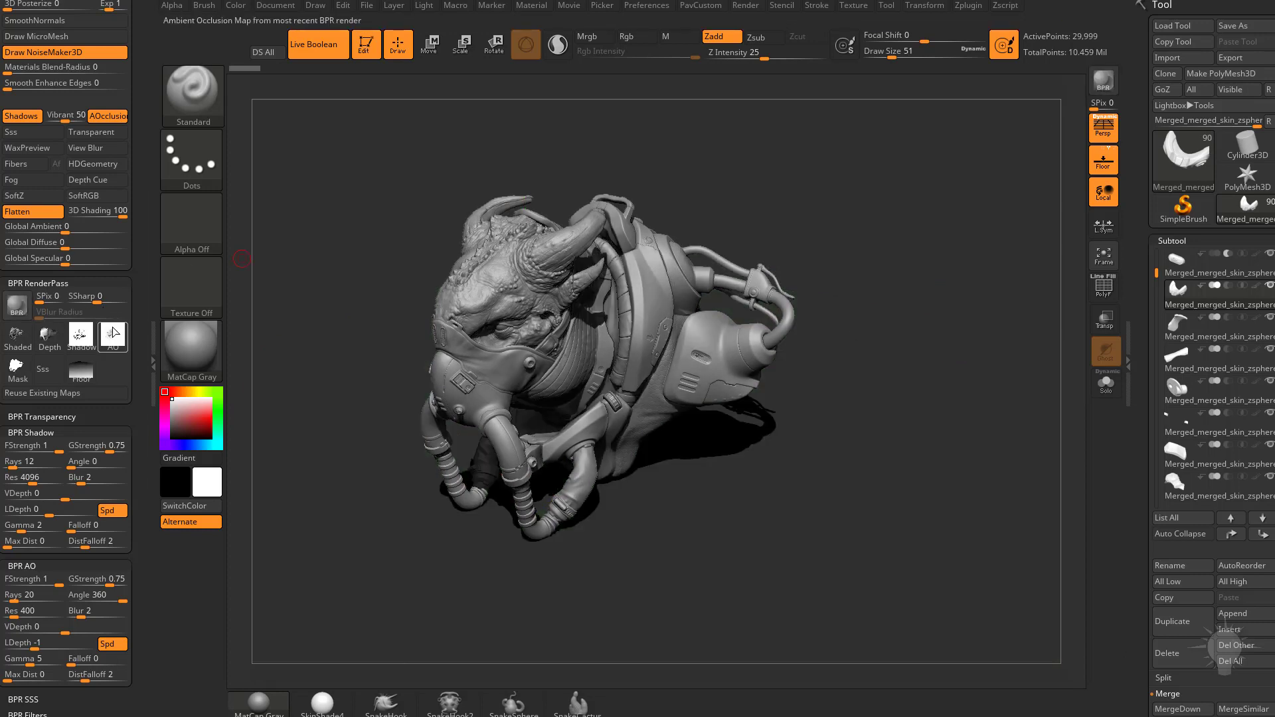
mouse_move(114, 332)
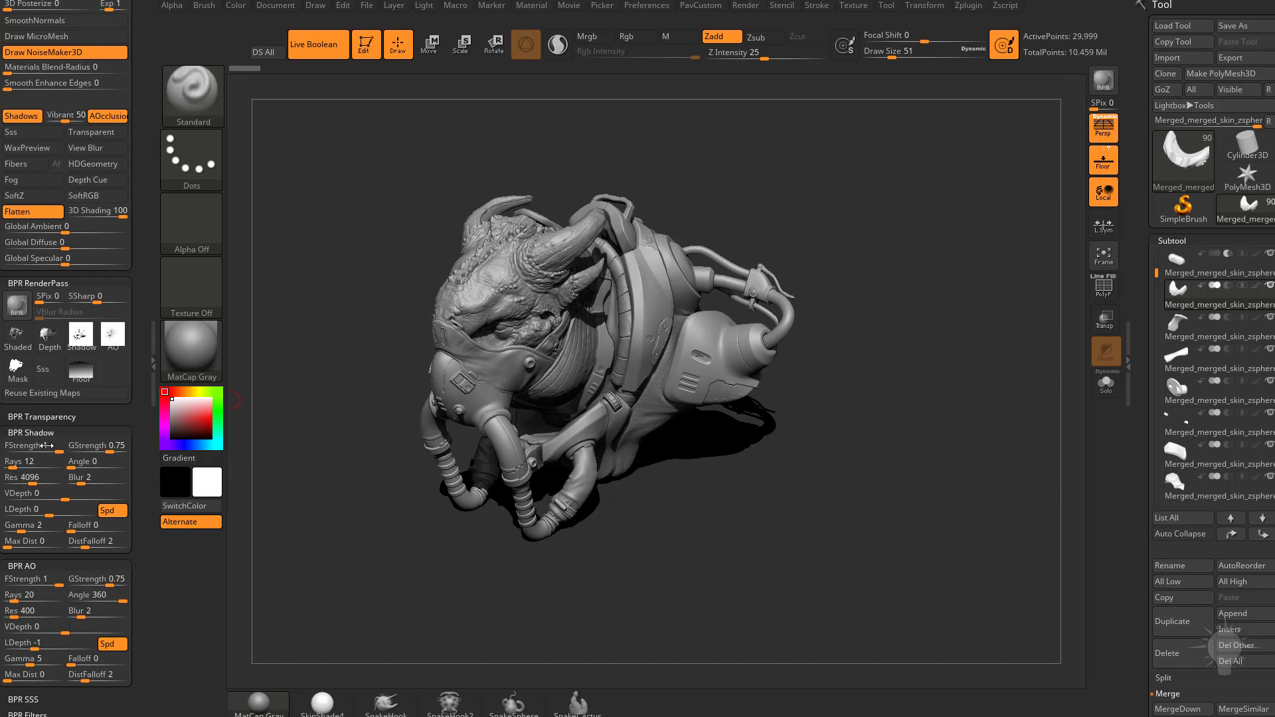
Set the BPR Shadow Angle to 5 and render.
left_click_drag(82, 463, 111, 466)
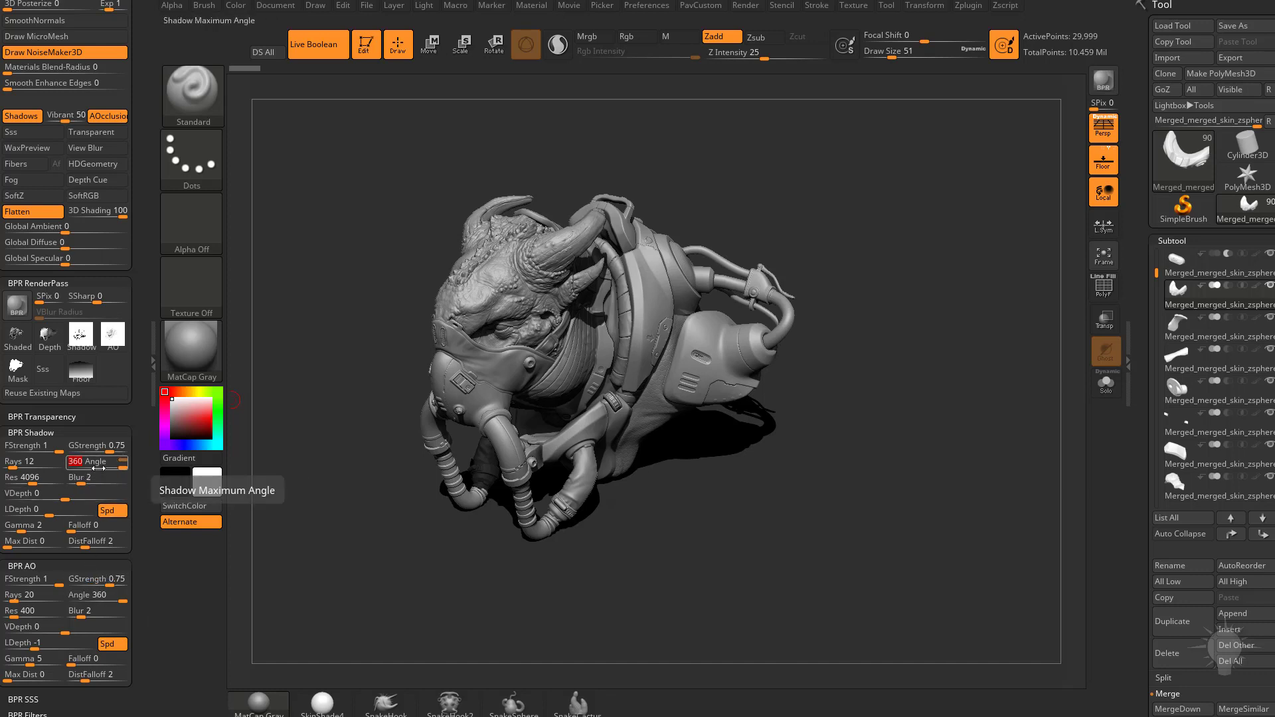
type("5")
key("Return")
left_click(1103, 80)
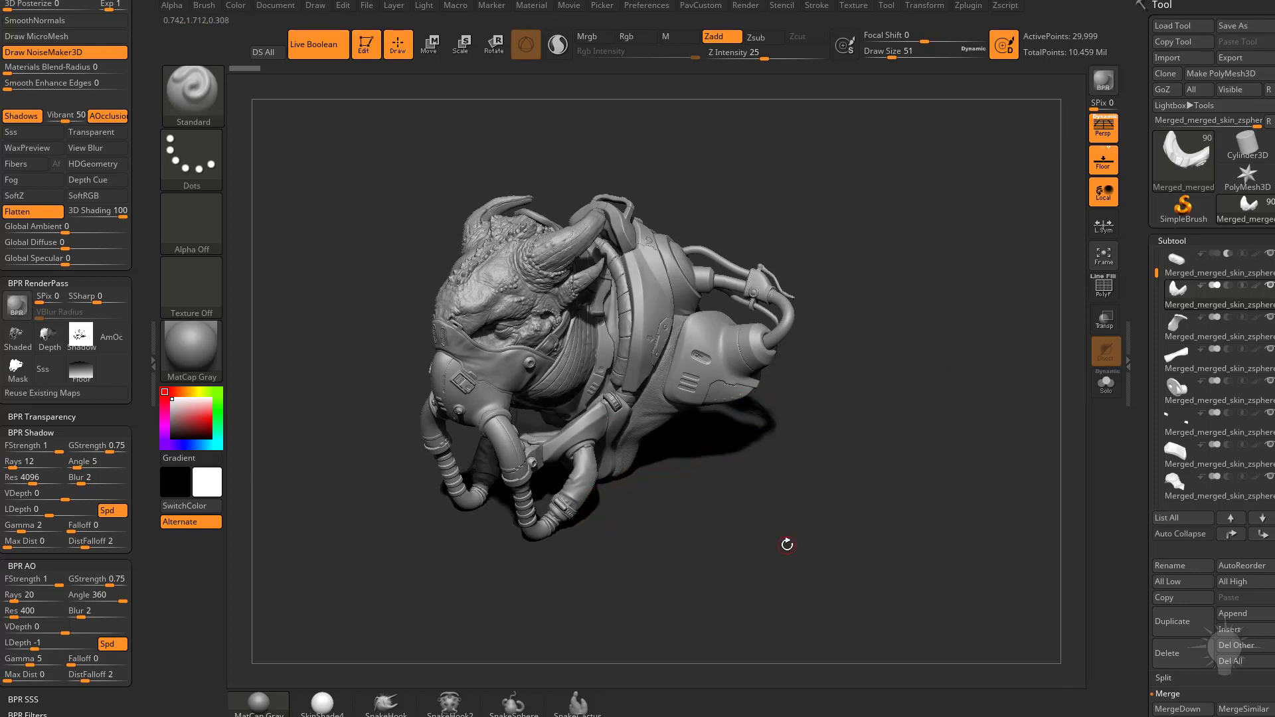
Raise the BPR Shadow Angle to 10 and re-render.
left_click(96, 462)
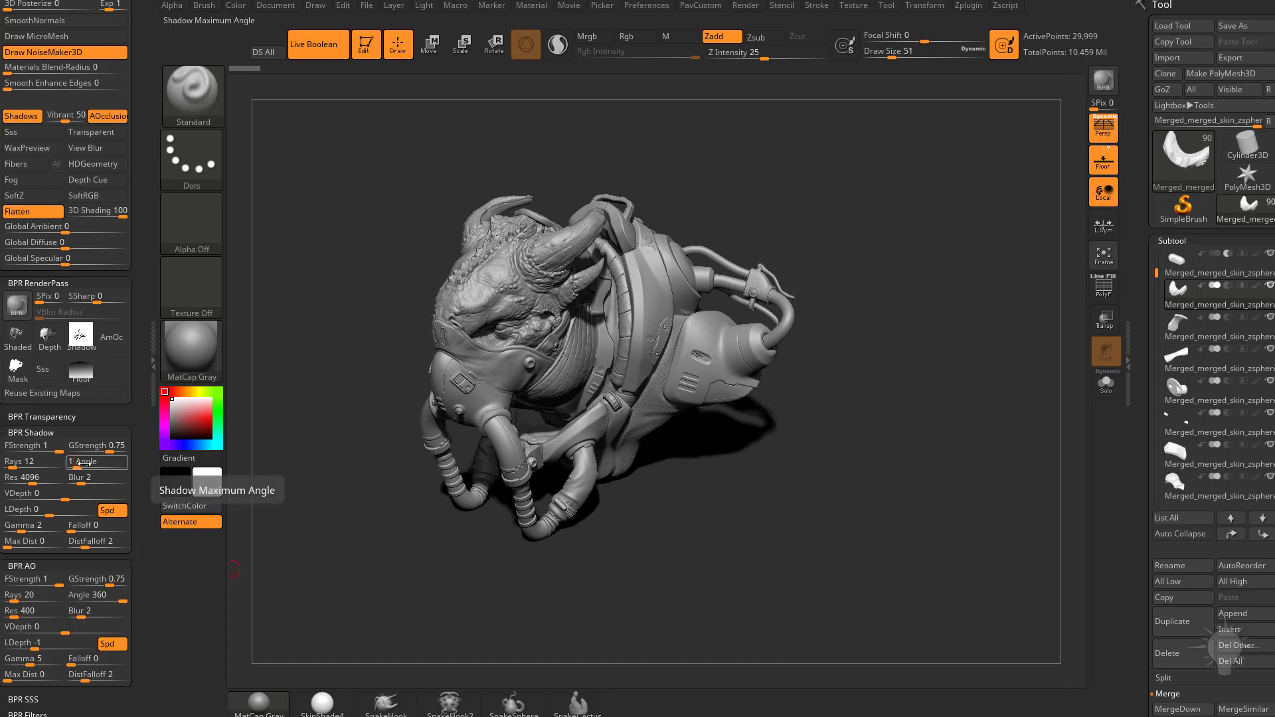
type("10")
key("Return")
key("shift+r")
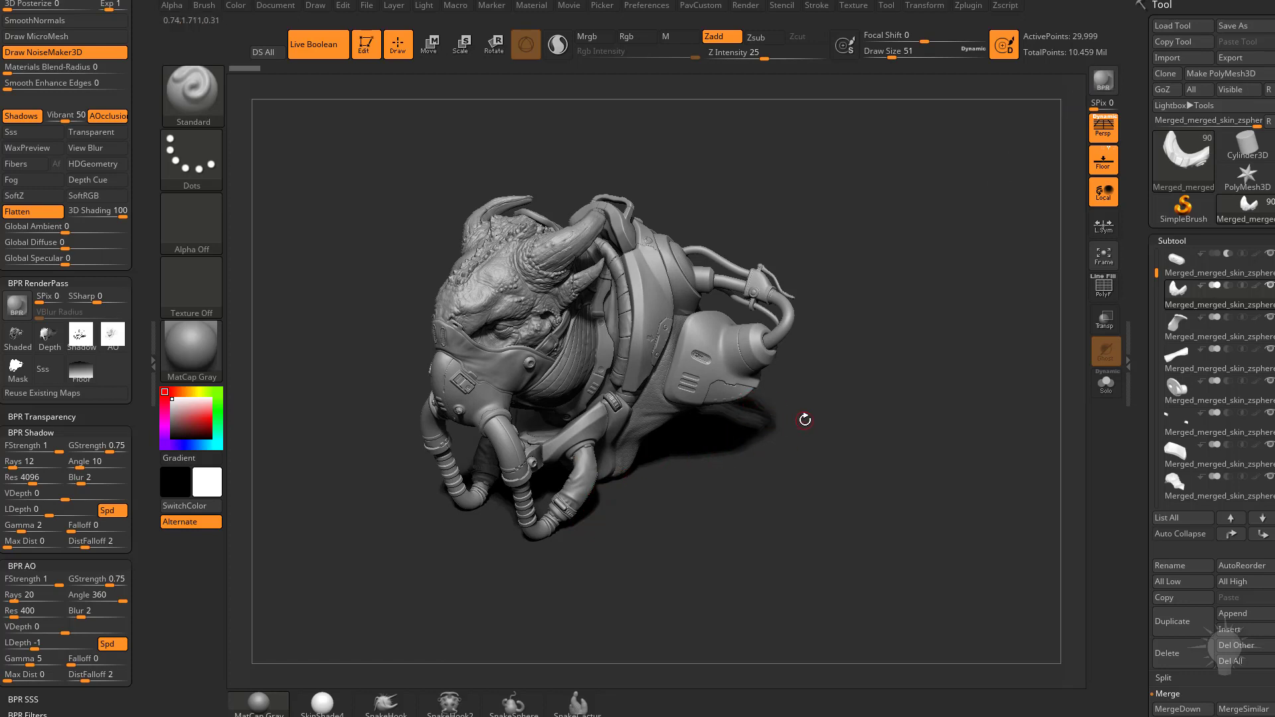
Set BPR Shadow Rays to 50 and render with BPR.
mouse_move(80, 336)
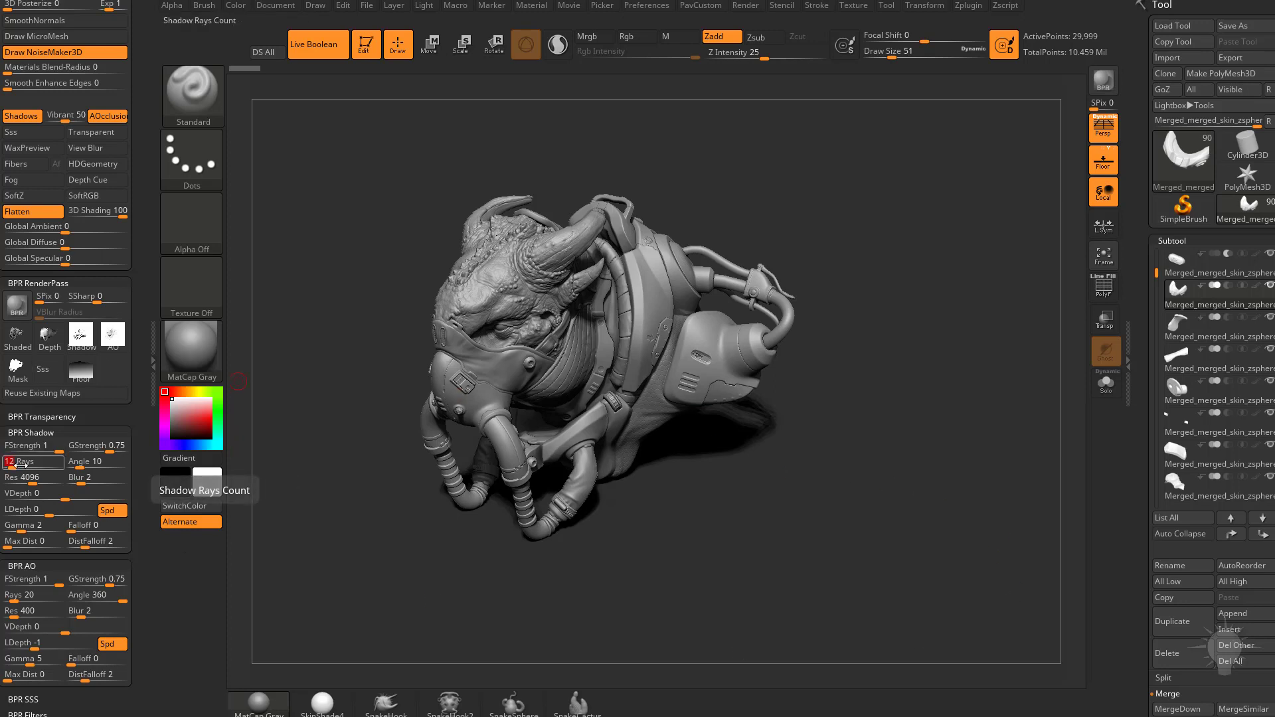
key("Return")
left_click(1118, 87)
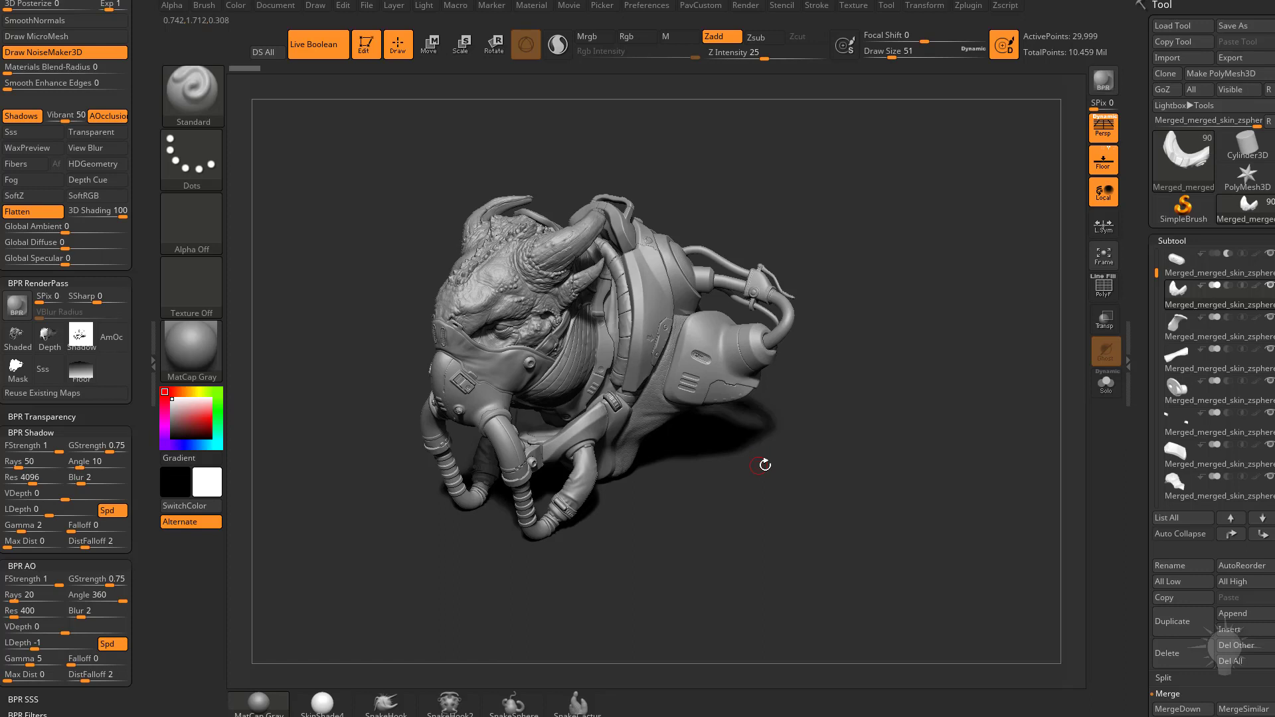
Drop the BPR Shadow resolution from 4096 to 2048 and BPR-render the creature again.
left_click(34, 479)
type("2")
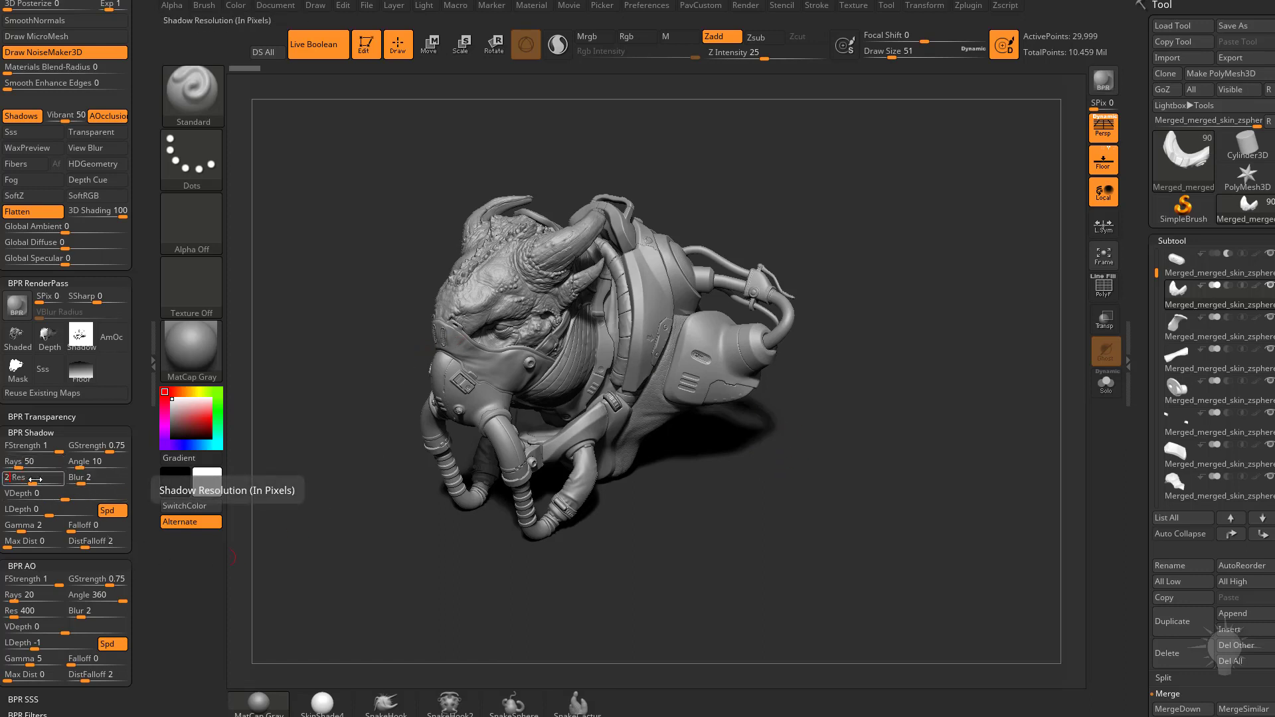
type("048")
key("Return")
left_click(1103, 80)
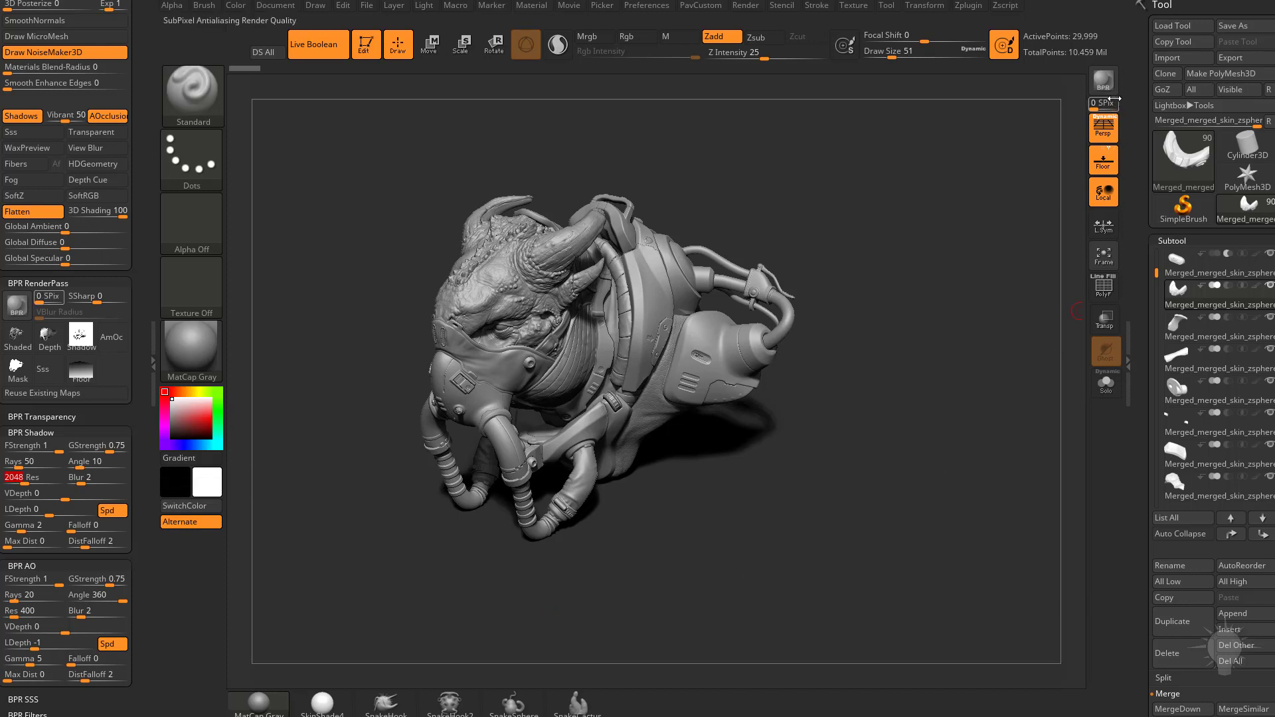